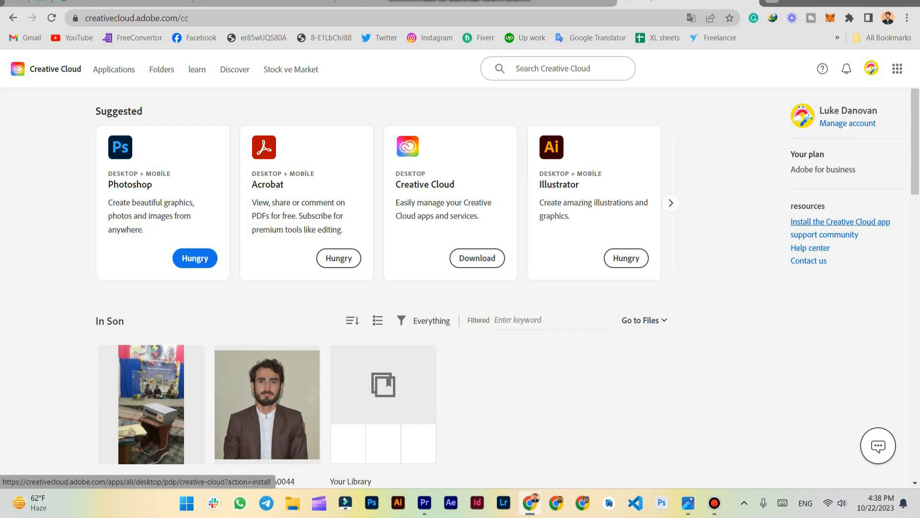
Step: Start downloading the Creative Cloud desktop app installer, adding the duplicate download with a numbered file name
{"action": "left_click", "coordinate": [841, 221]}
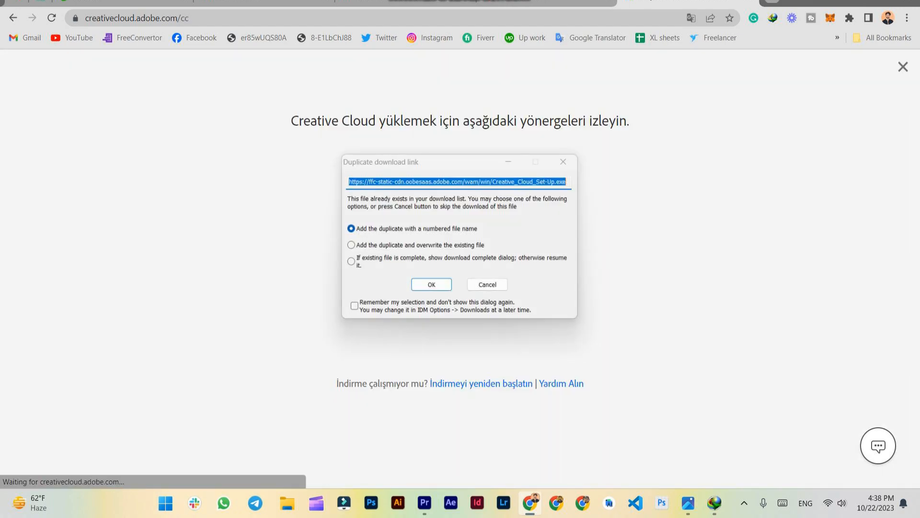
{"action": "key", "text": "Return"}
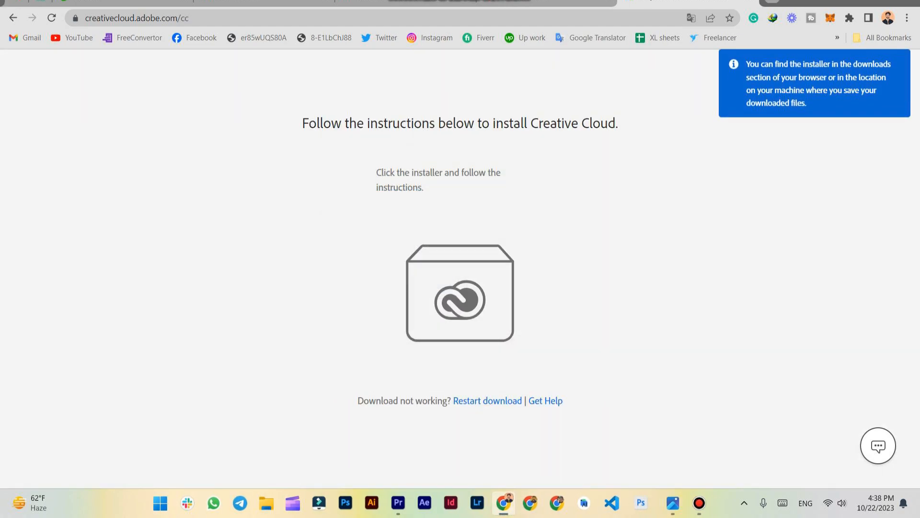
{"action": "left_click", "coordinate": [528, 295]}
{"action": "key", "text": "Tab"}
{"action": "key", "text": "Return"}
Step: Open the Windows search for installed apps
{"action": "key", "text": "super"}
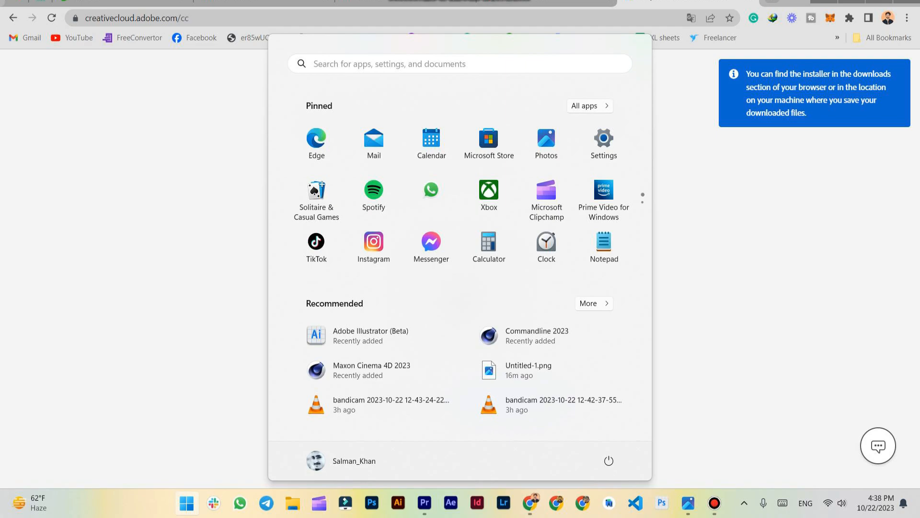
{"action": "type", "text": "contr"}
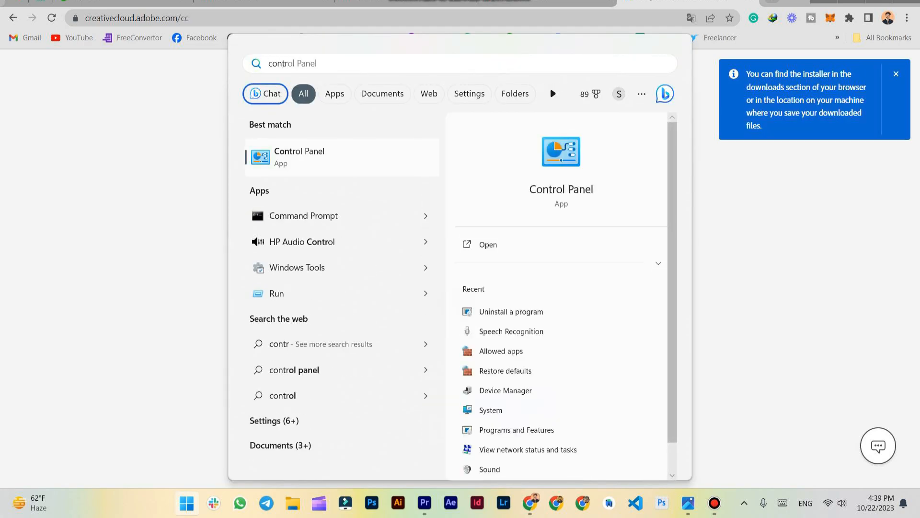
{"action": "key", "text": "BackSpace"}
{"action": "key", "text": "BackSpace"}
{"action": "key", "text": "BackSpace"}
{"action": "key", "text": "BackSpace"}
{"action": "key", "text": "BackSpace"}
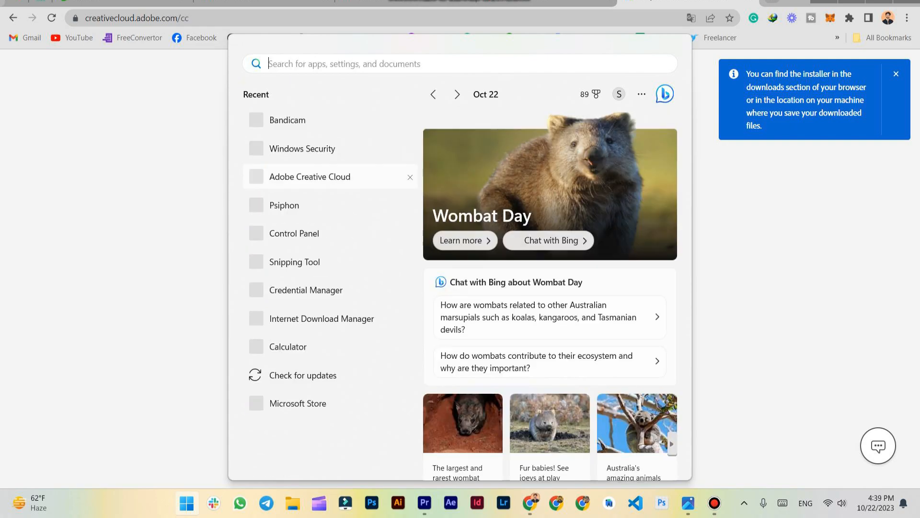
Step: Search the installed apps for "crea" and launch Adobe Creative Cloud
{"action": "type", "text": "crea"}
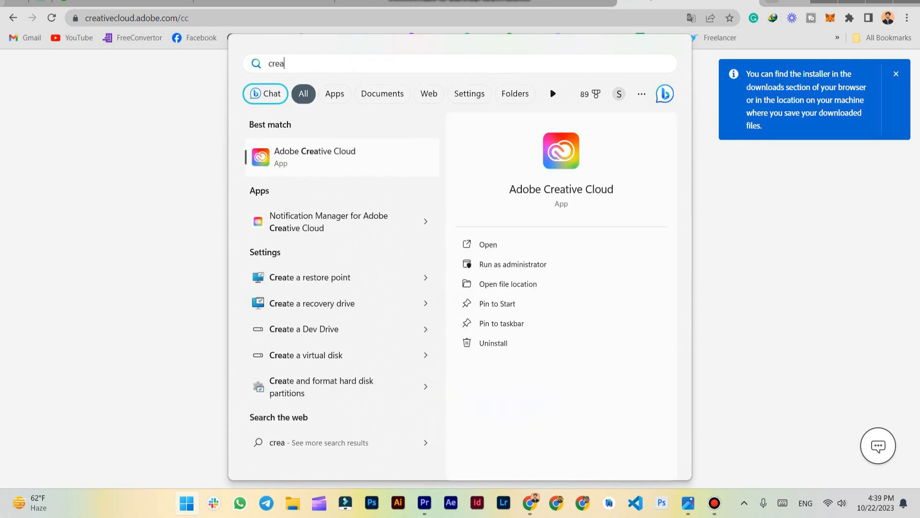
{"action": "key", "text": "Return"}
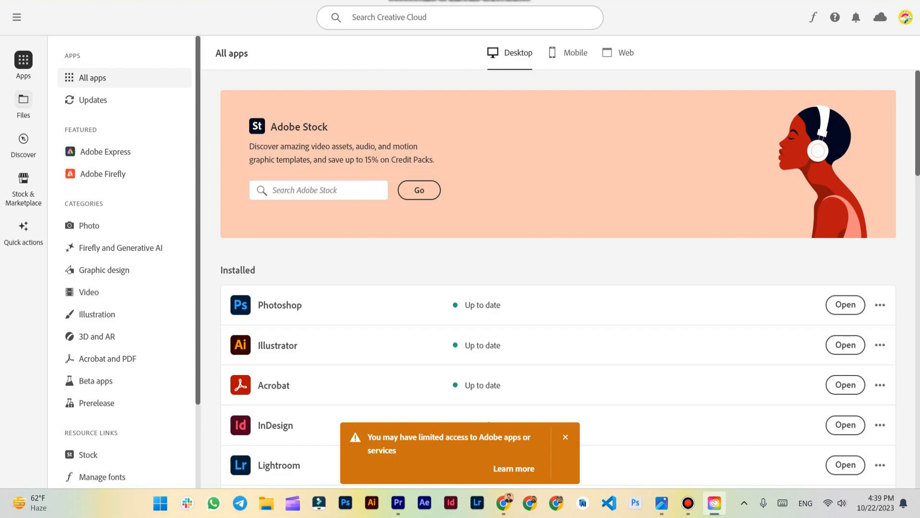
Step: Look through the cloud files, shared items and libraries, dismissing the limited-access notice and the in-app libraries tip
{"action": "left_click", "coordinate": [23, 100]}
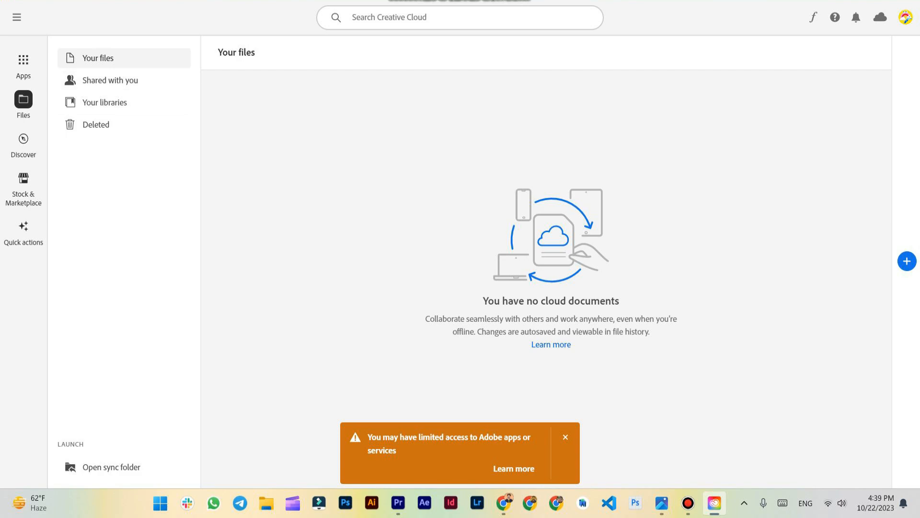
{"action": "left_click", "coordinate": [566, 436]}
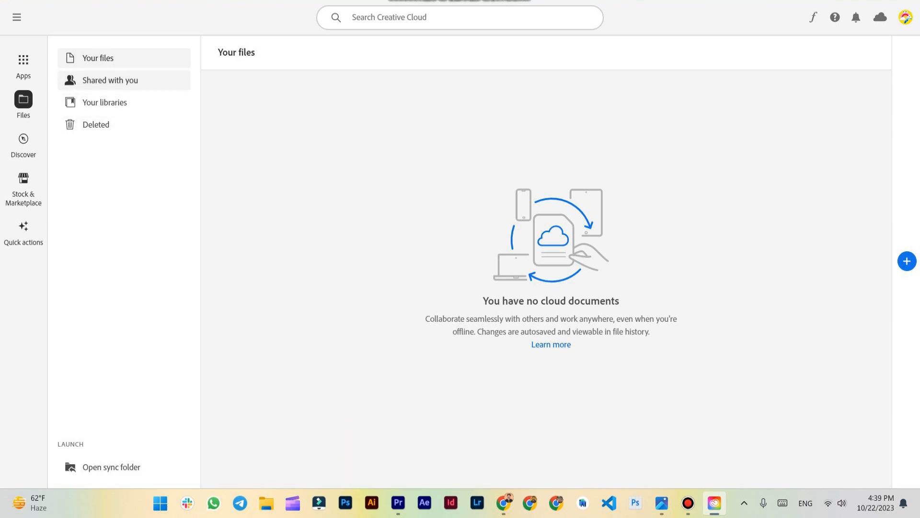
{"action": "left_click", "coordinate": [111, 80]}
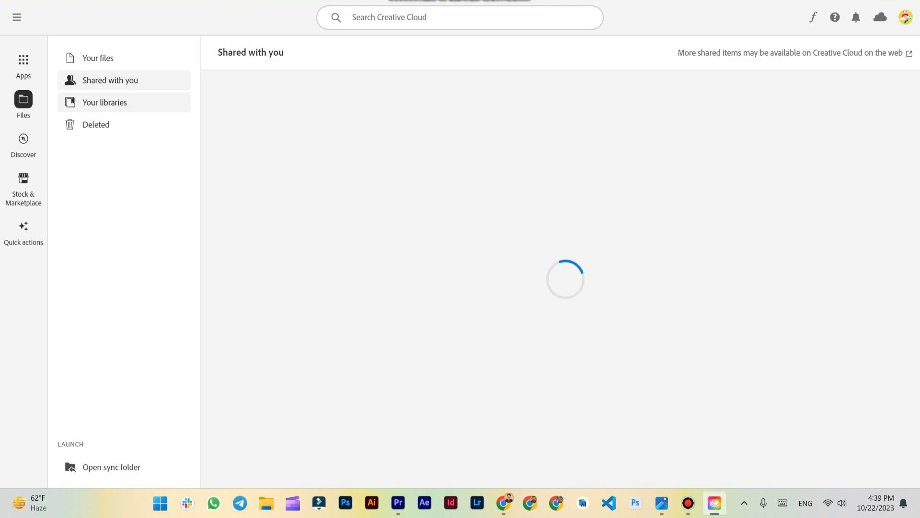
{"action": "left_click", "coordinate": [104, 102]}
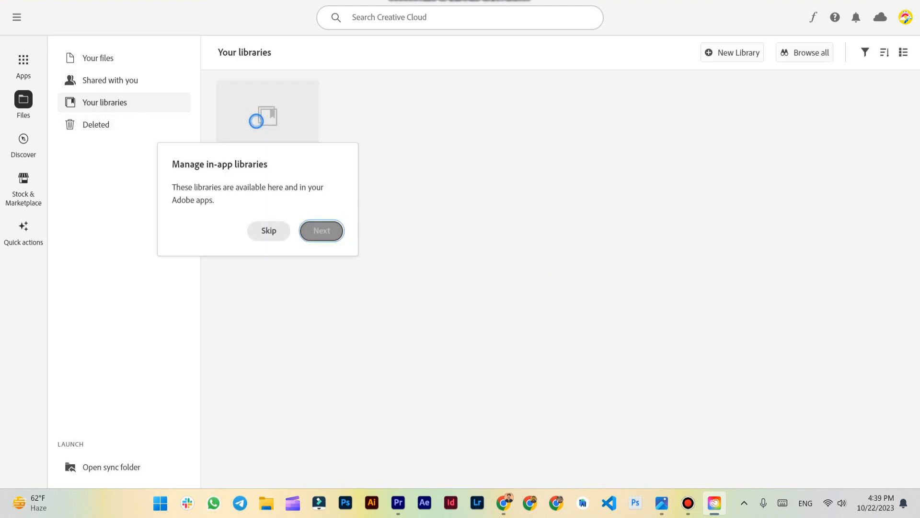
{"action": "key", "text": "Return"}
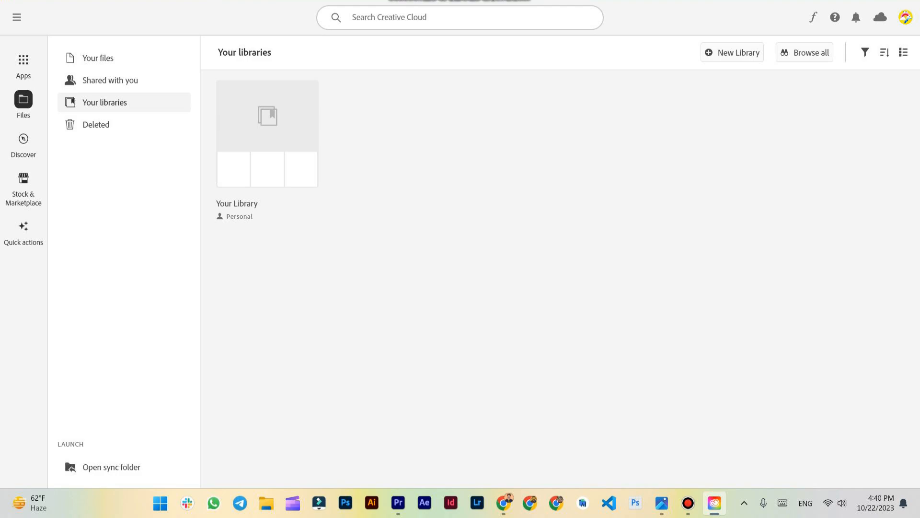
{"action": "left_click", "coordinate": [98, 58]}
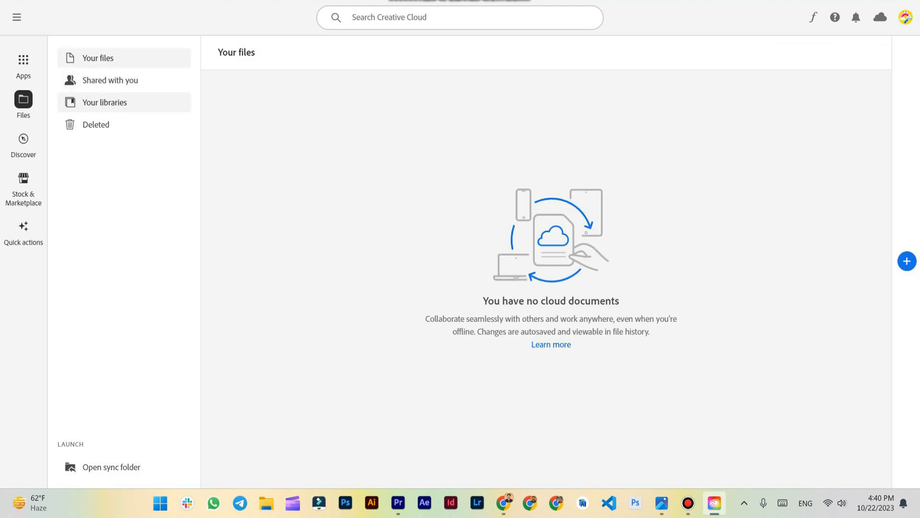
Step: View the Discover, Stock & Marketplace and Quick actions sections one after another
{"action": "left_click", "coordinate": [24, 141]}
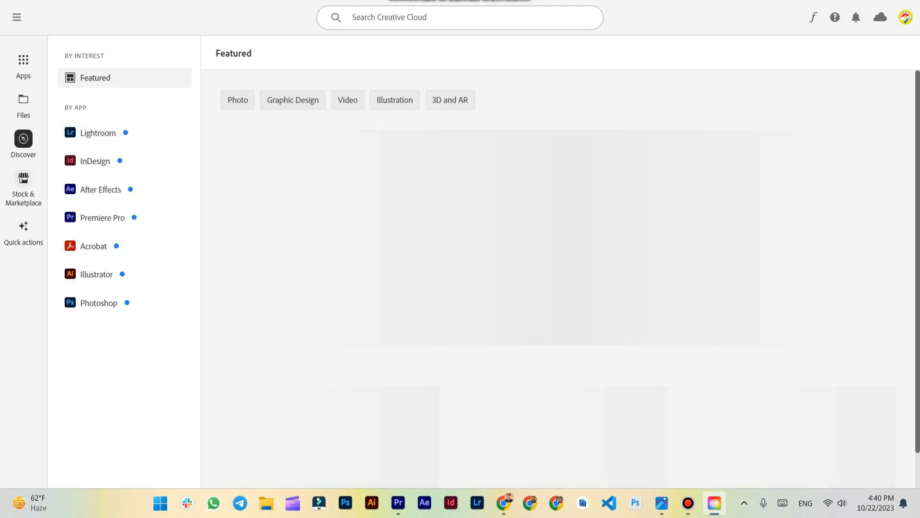
{"action": "left_click", "coordinate": [24, 179]}
{"action": "left_click", "coordinate": [23, 227]}
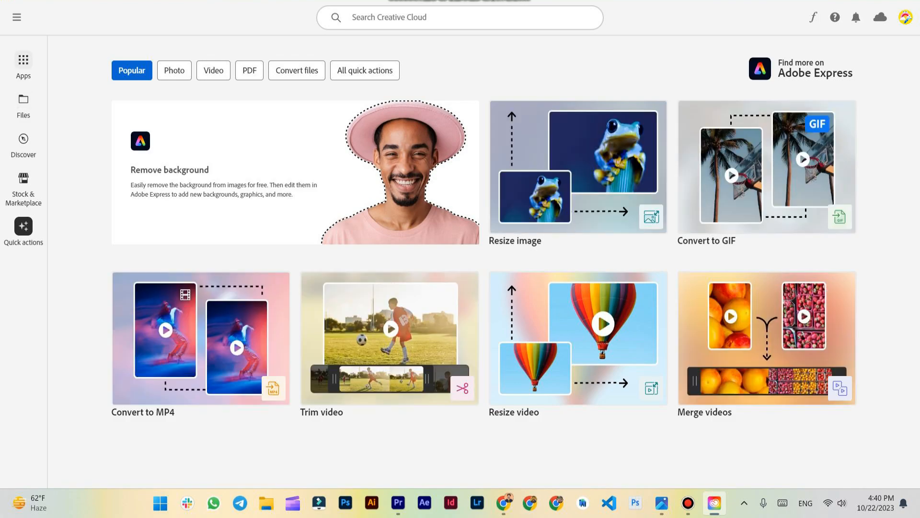
Step: Start installing XD from the desktop apps available in the plan
{"action": "left_click", "coordinate": [24, 60]}
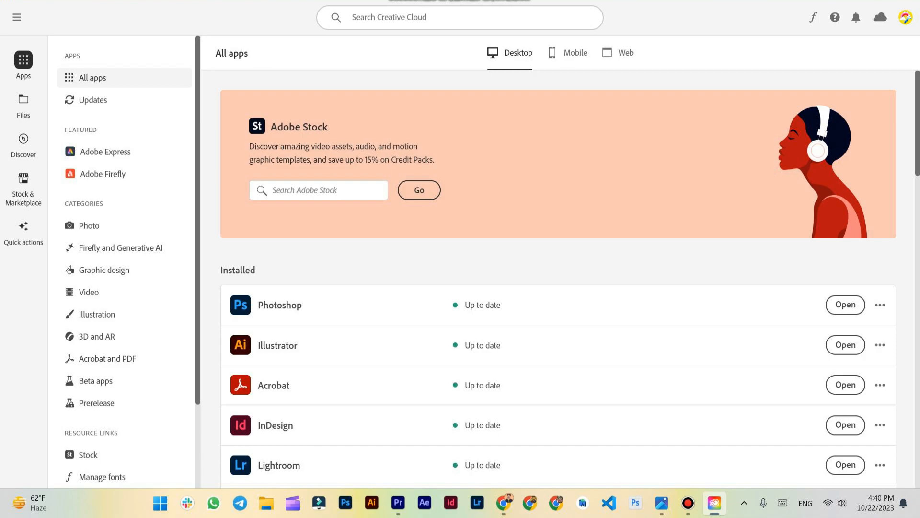
{"action": "scroll", "coordinate": [558, 283], "scroll_direction": "down", "scroll_amount": 4}
{"action": "scroll", "coordinate": [559, 283], "scroll_direction": "down", "scroll_amount": 12}
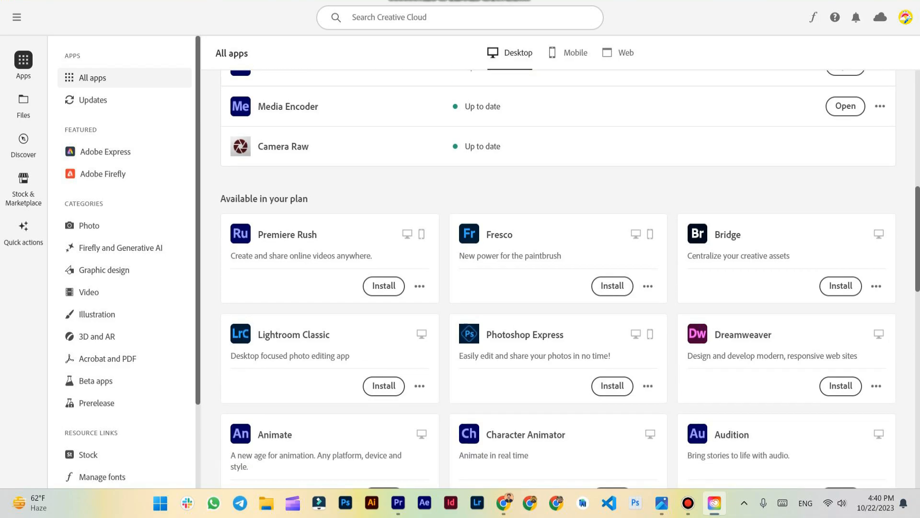
{"action": "scroll", "coordinate": [558, 282], "scroll_direction": "up", "scroll_amount": 4}
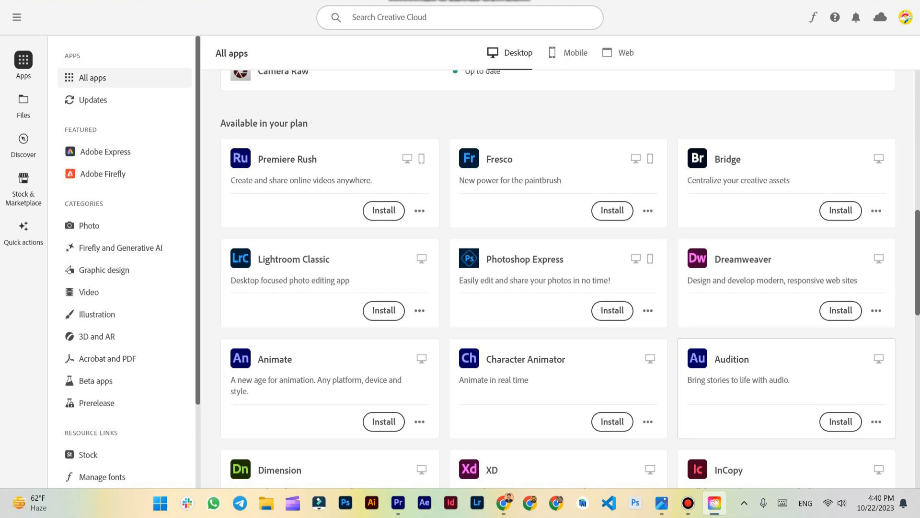
{"action": "scroll", "coordinate": [558, 276], "scroll_direction": "down", "scroll_amount": 1}
{"action": "scroll", "coordinate": [612, 398], "scroll_direction": "down", "scroll_amount": 1}
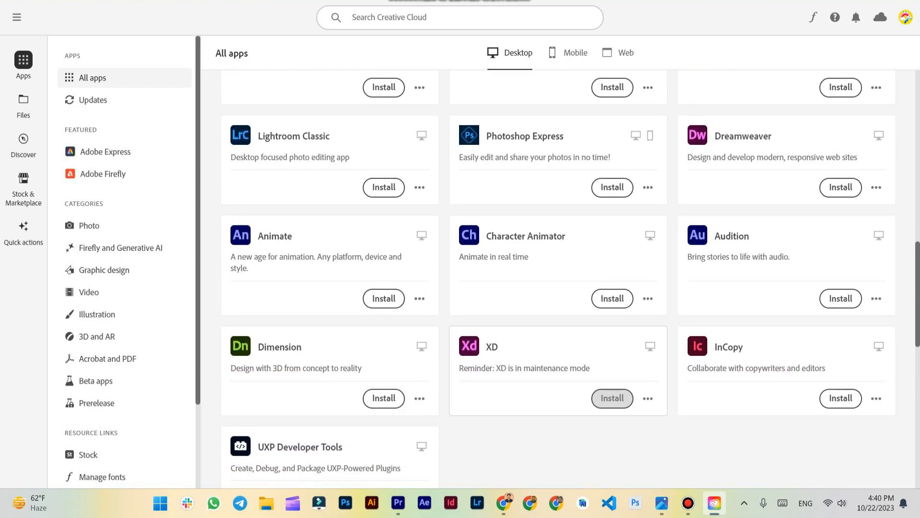
{"action": "left_click", "coordinate": [612, 398]}
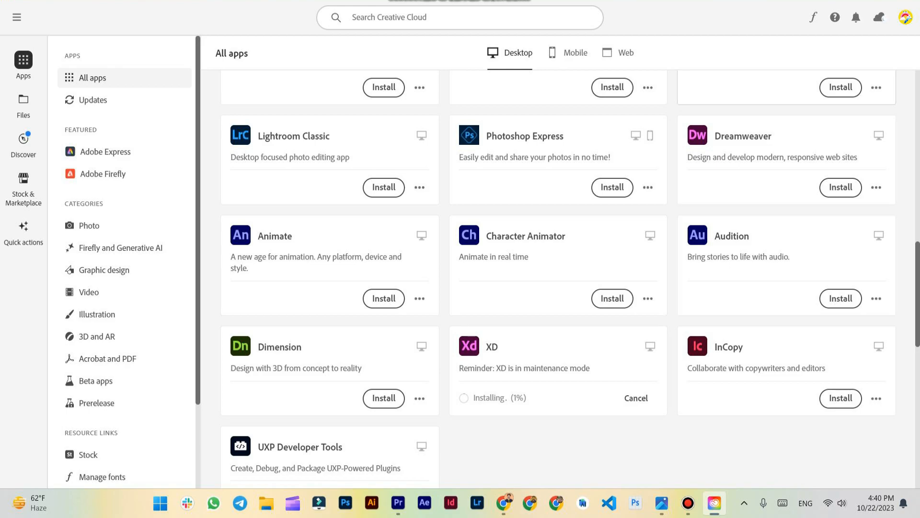
Step: Examine the beta apps category, including the versions of Premiere Pro (Beta), After Effects (Beta) and Bridge (Beta)
{"action": "scroll", "coordinate": [558, 278], "scroll_direction": "up", "scroll_amount": 6}
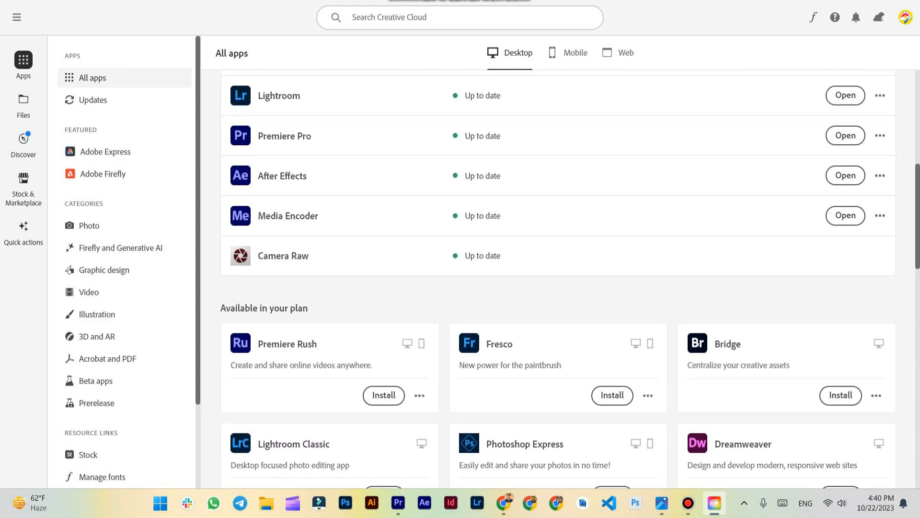
{"action": "scroll", "coordinate": [559, 278], "scroll_direction": "up", "scroll_amount": 4}
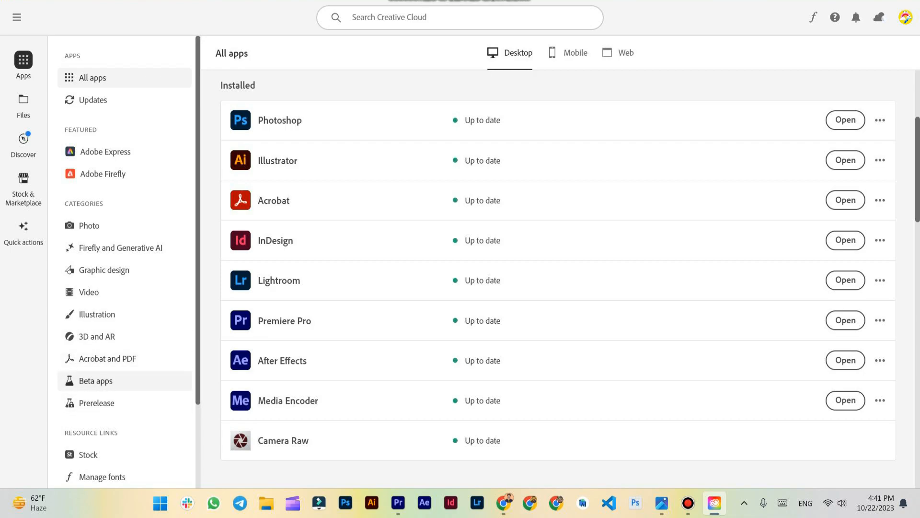
{"action": "left_click", "coordinate": [96, 380]}
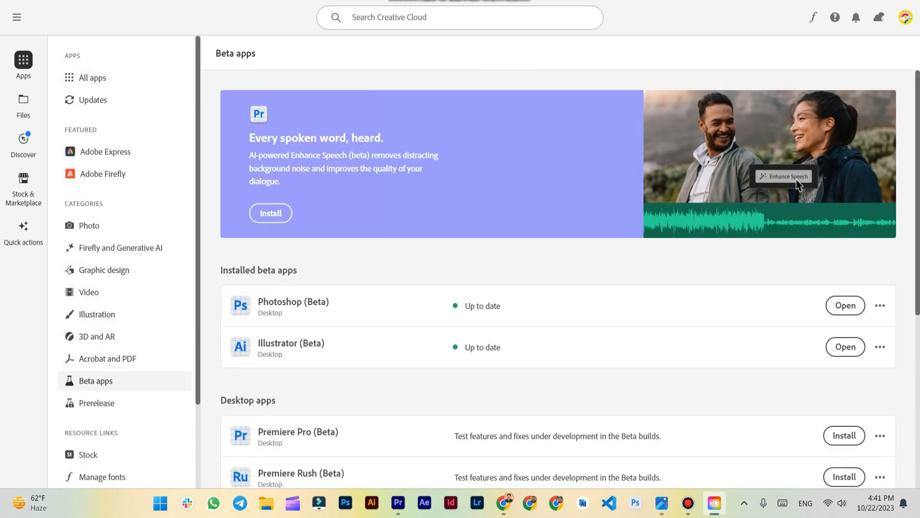
{"action": "scroll", "coordinate": [559, 223], "scroll_direction": "down", "scroll_amount": 3}
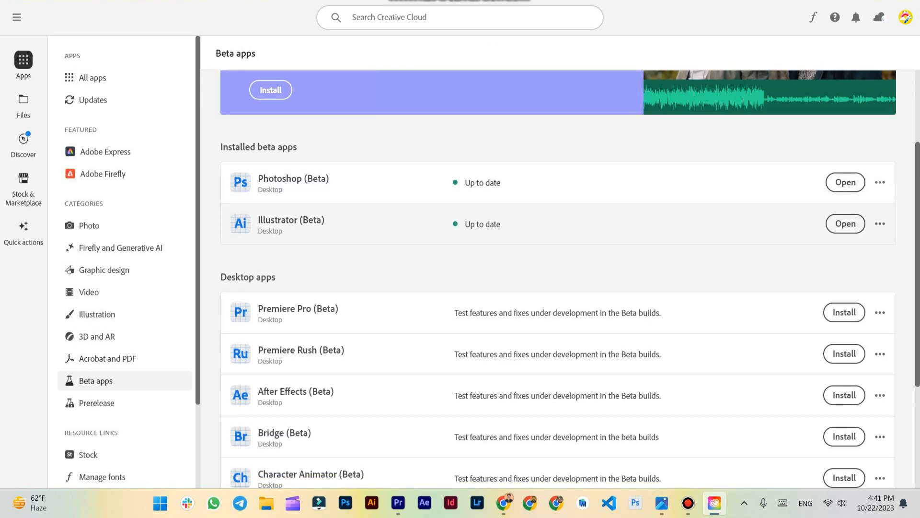
{"action": "scroll", "coordinate": [558, 224], "scroll_direction": "down", "scroll_amount": 4}
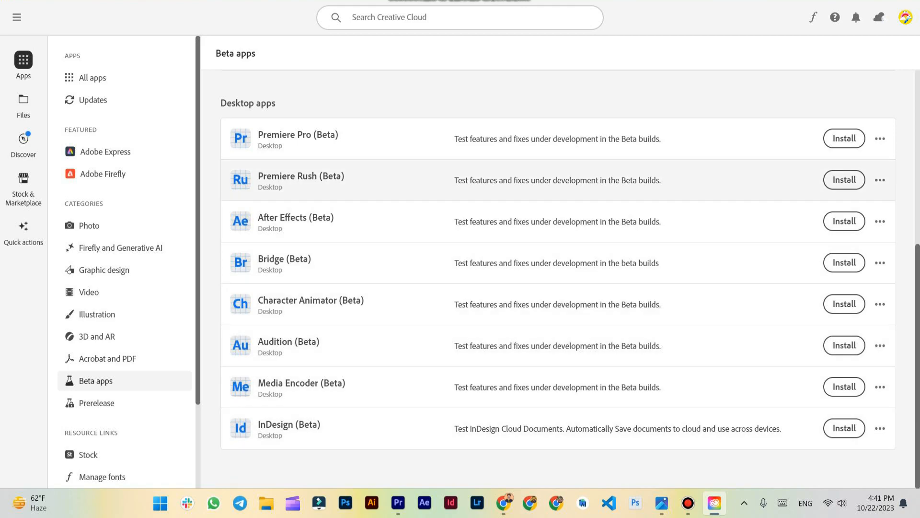
{"action": "mouse_move", "coordinate": [297, 135]}
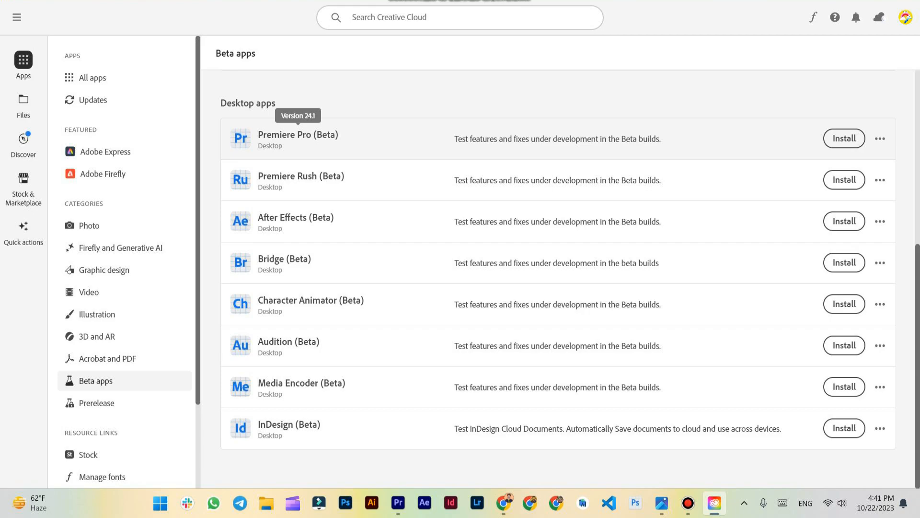
{"action": "mouse_move", "coordinate": [295, 217]}
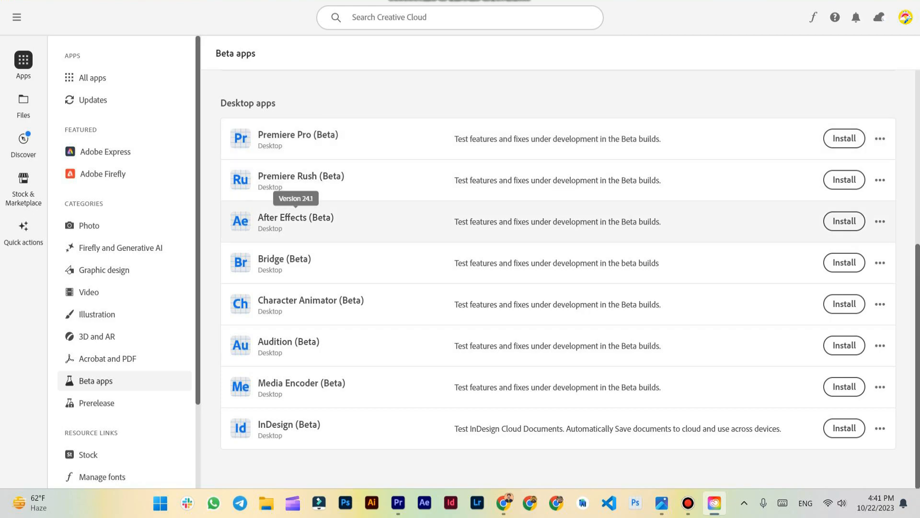
{"action": "mouse_move", "coordinate": [284, 259]}
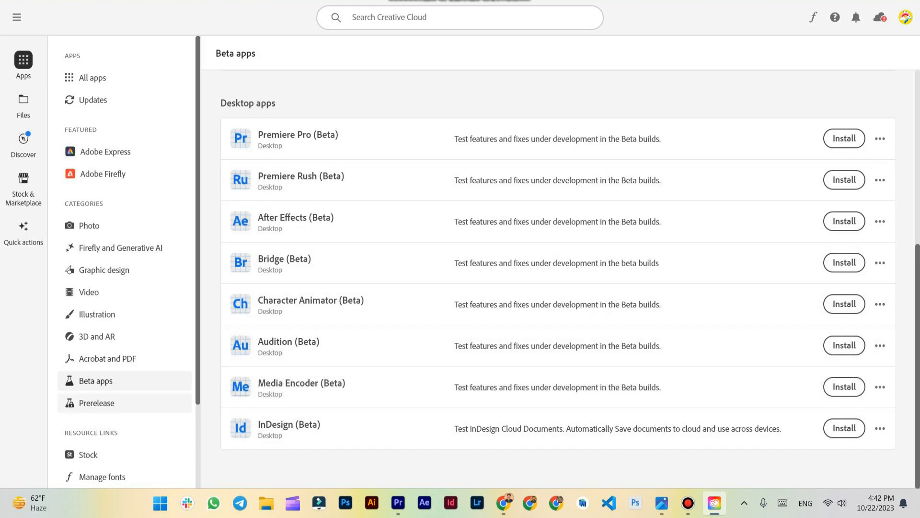
Step: Compare the prerelease apps with the beta apps, and return to the list of all apps
{"action": "left_click", "coordinate": [97, 403]}
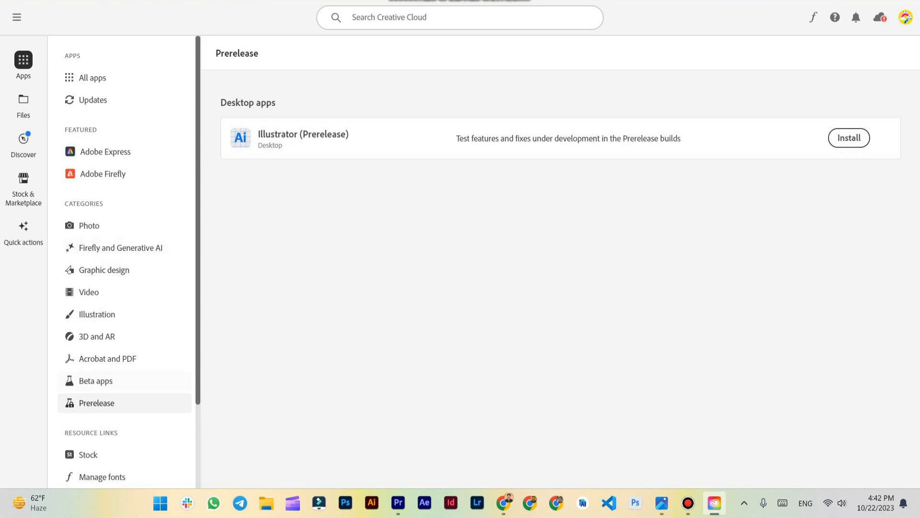
{"action": "left_click", "coordinate": [95, 381]}
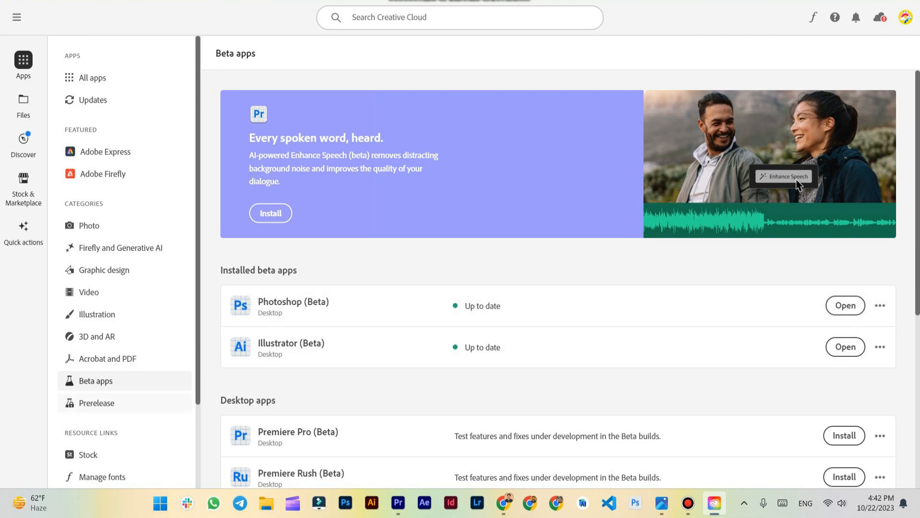
{"action": "left_click", "coordinate": [96, 402]}
{"action": "left_click", "coordinate": [96, 381]}
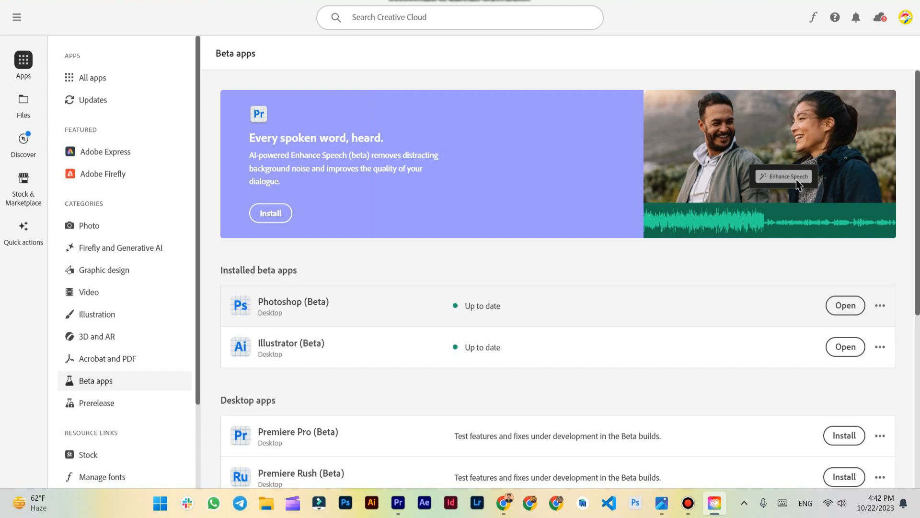
{"action": "left_click", "coordinate": [95, 402]}
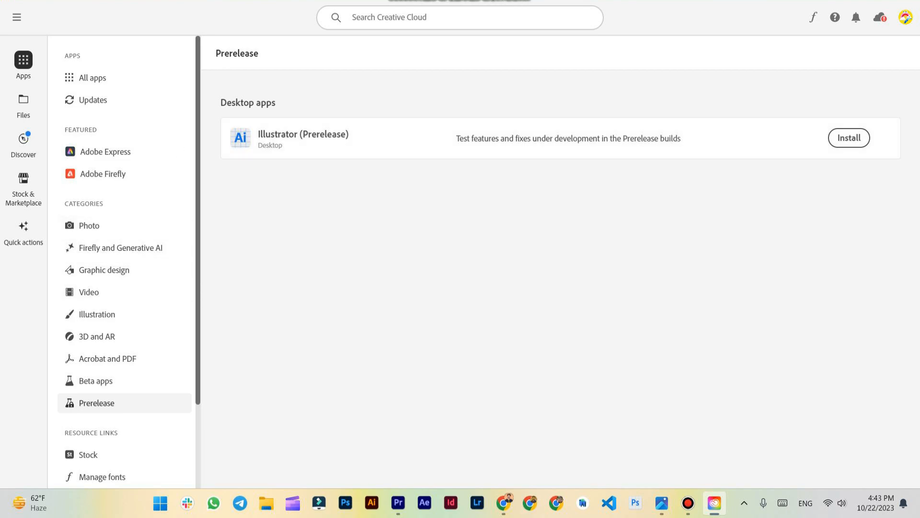
{"action": "left_click", "coordinate": [92, 78]}
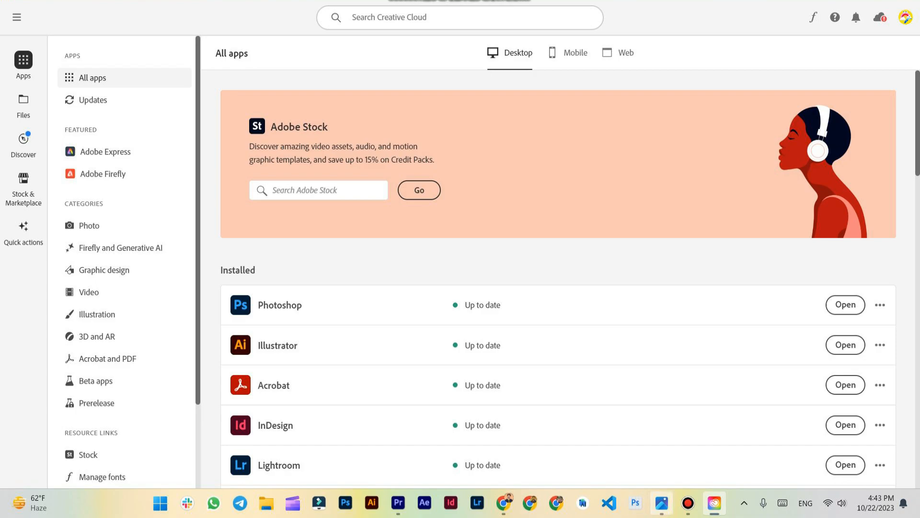
{"action": "mouse_move", "coordinate": [688, 502]}
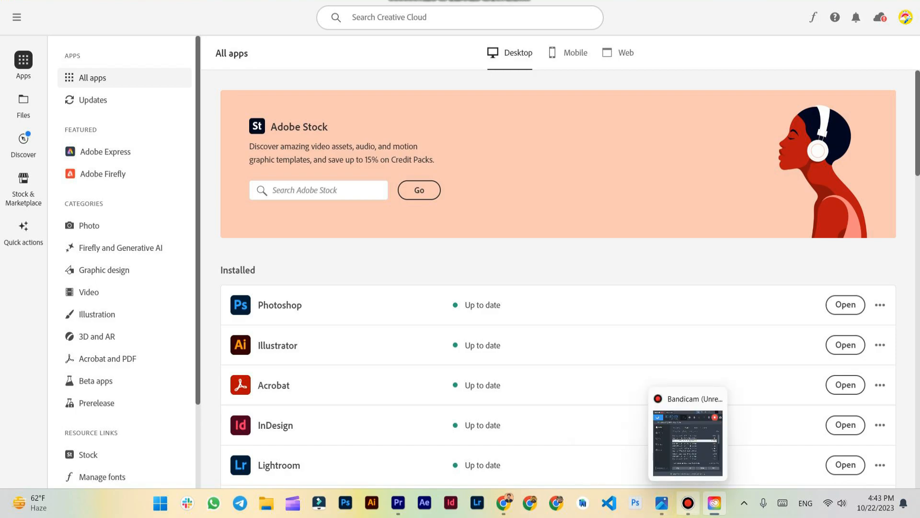